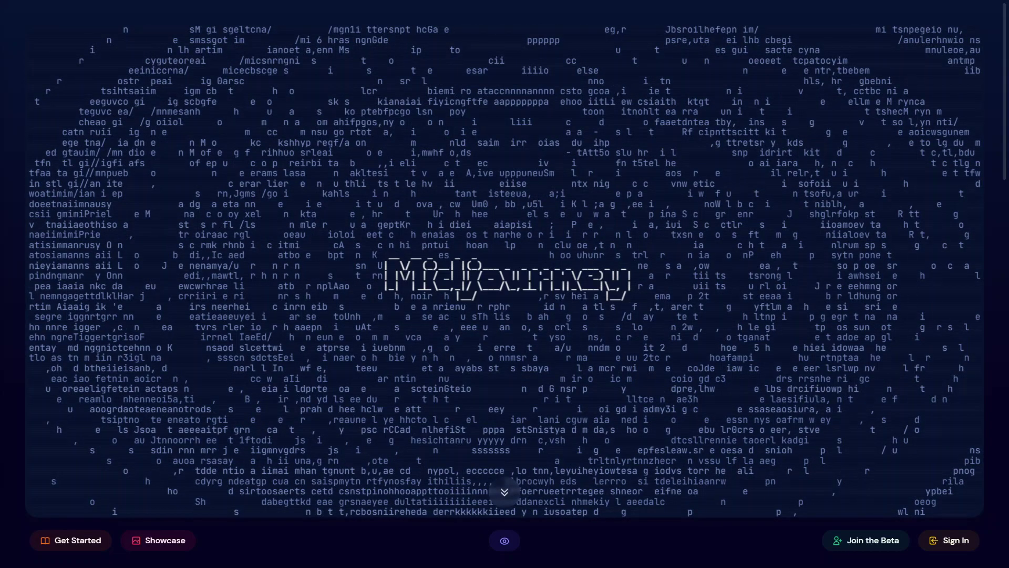
# Step: Open Midjourney's Community Showcase and examine the recent gallery images and the prompts behind them
pyautogui.click(167, 541)
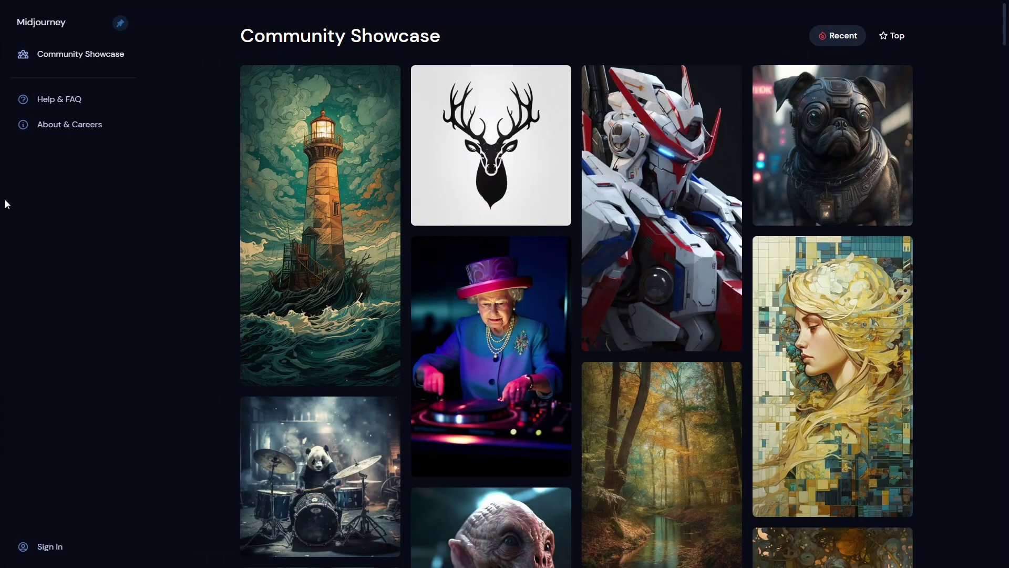
pyautogui.scroll(-3, 375, 386)
pyautogui.scroll(-7, 375, 387)
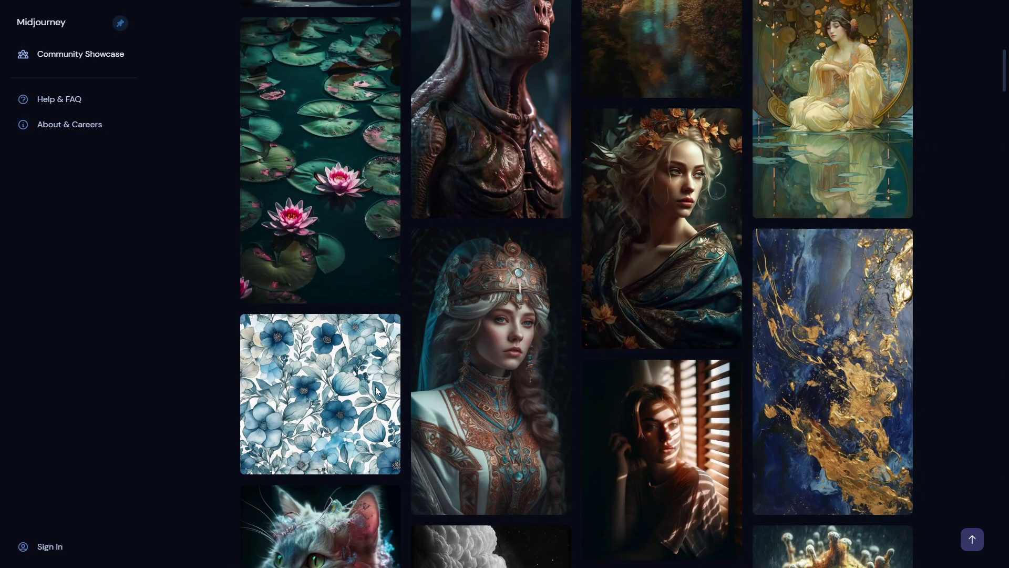
pyautogui.scroll(-3, 376, 390)
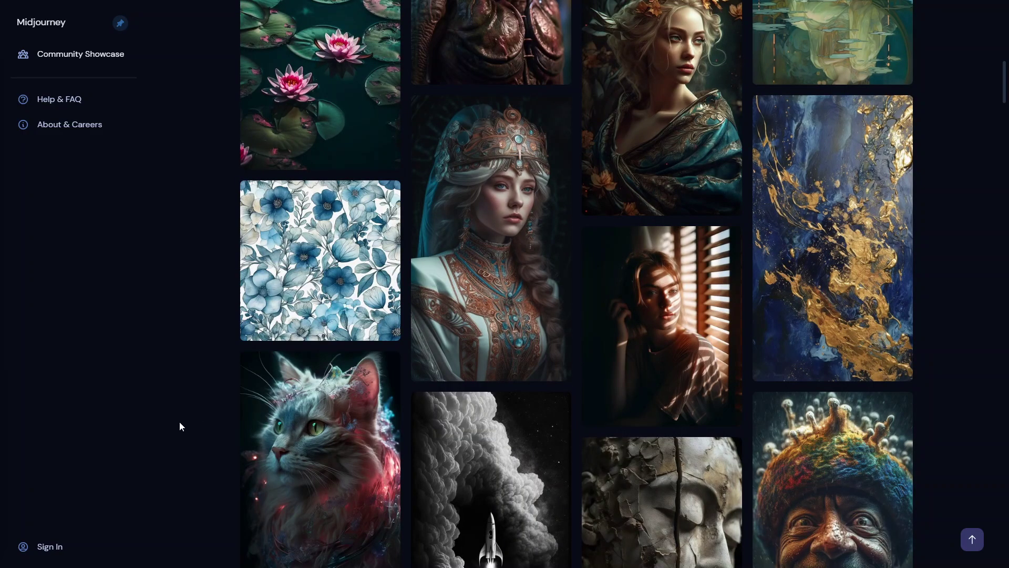
pyautogui.scroll(-3, 174, 421)
pyautogui.scroll(-7, 175, 422)
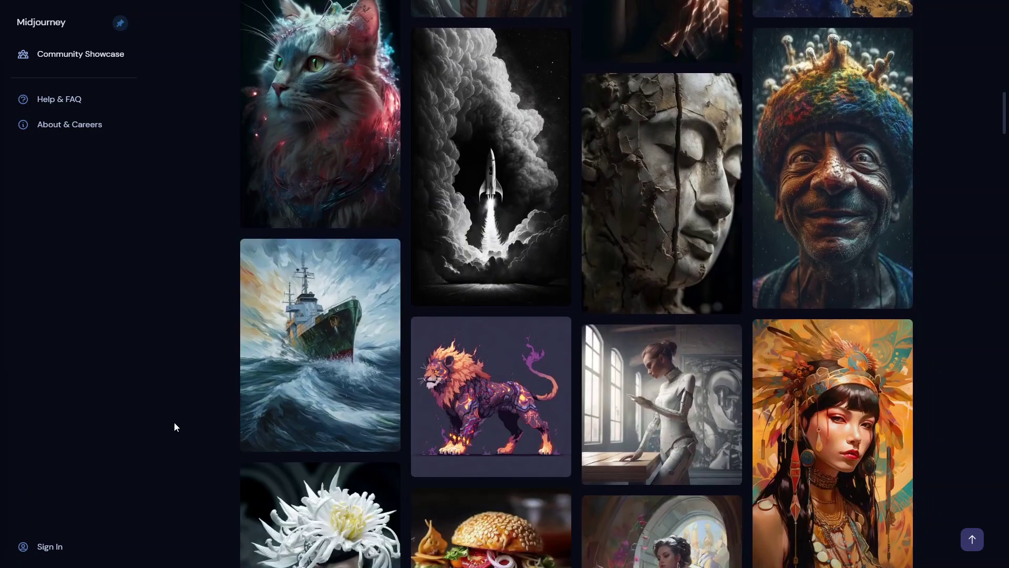
pyautogui.scroll(-2, 175, 423)
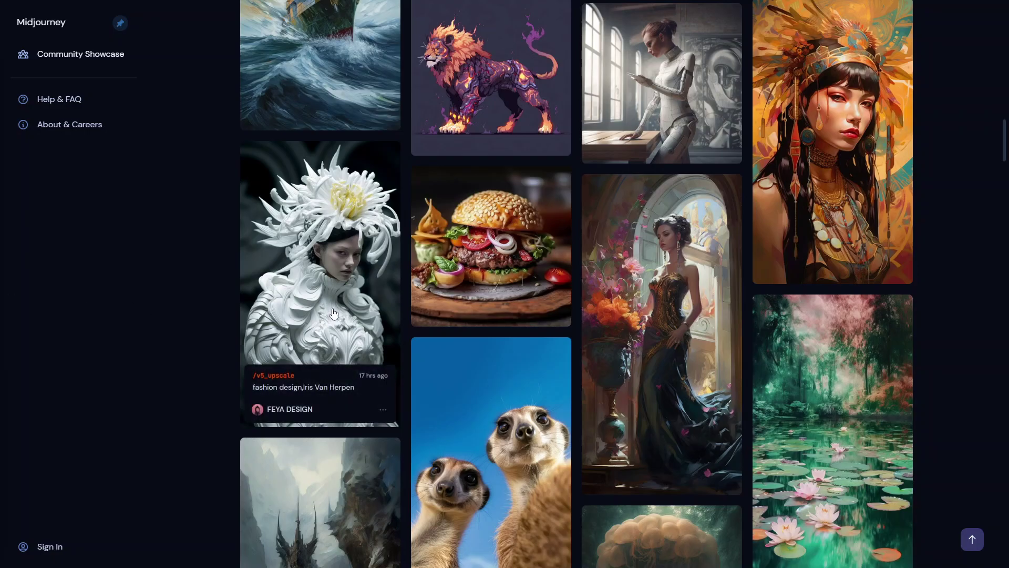
pyautogui.scroll(5, 91, 251)
pyautogui.scroll(2, 90, 251)
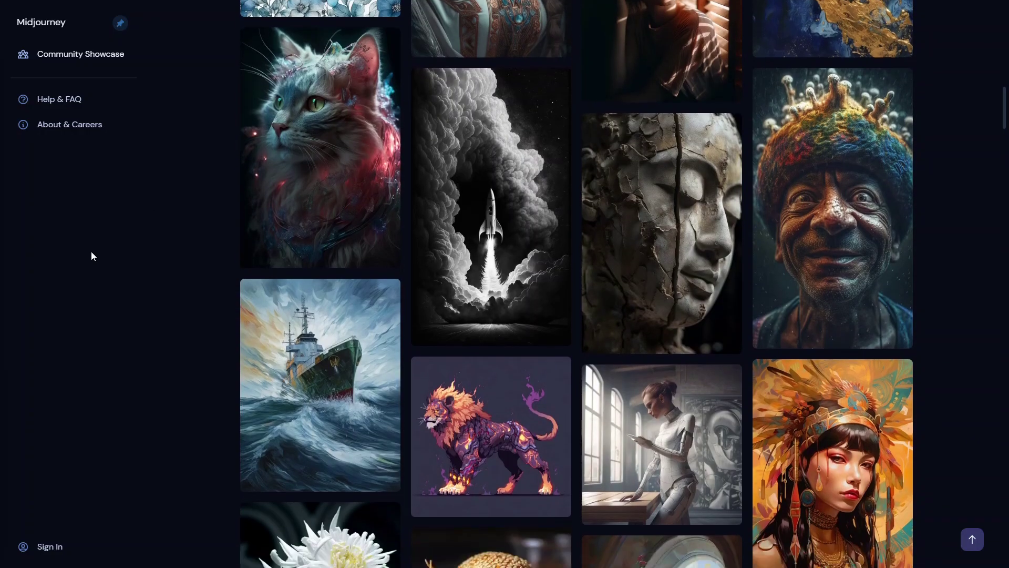
pyautogui.scroll(-3, 91, 251)
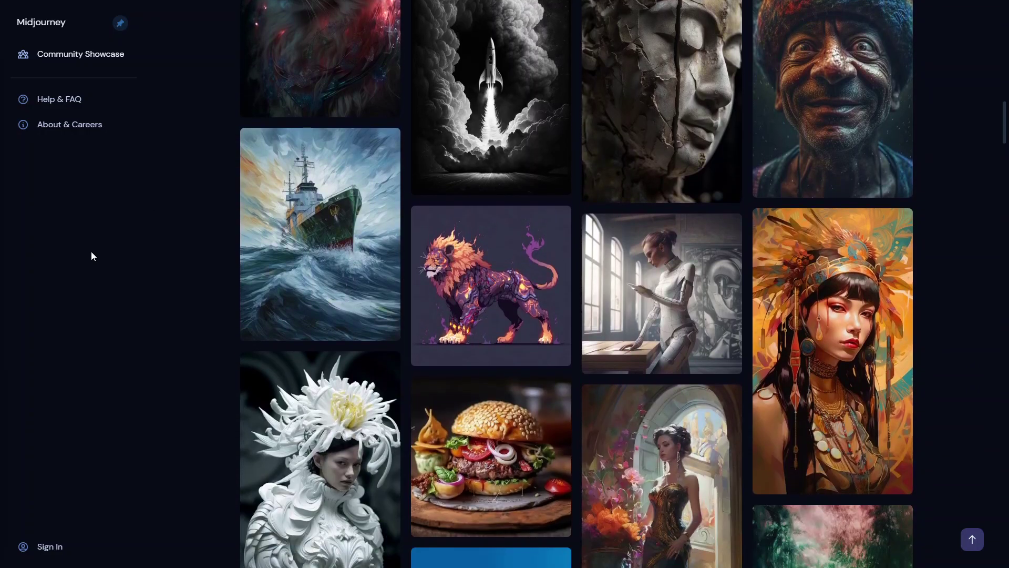
pyautogui.scroll(-1, 90, 250)
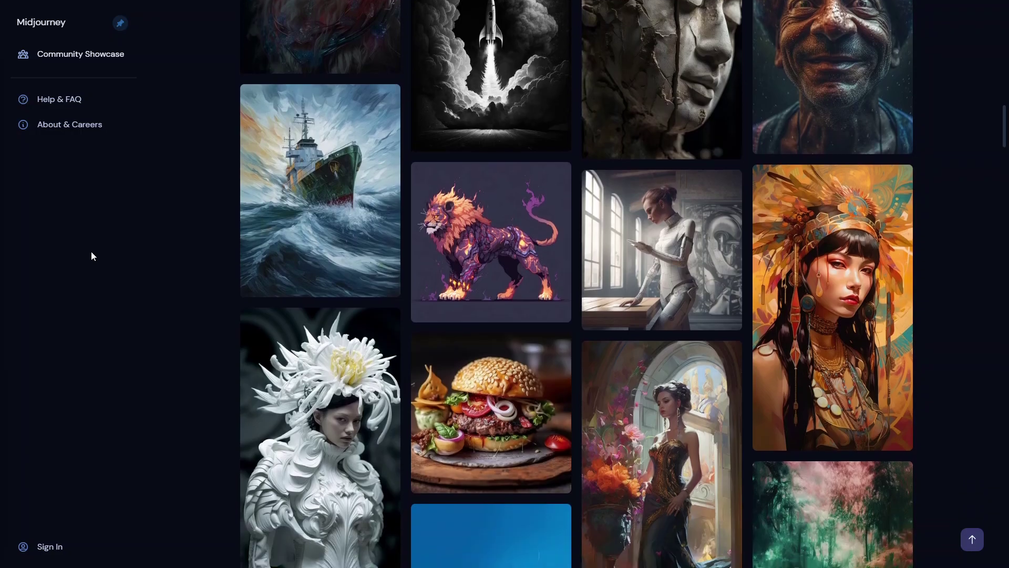
pyautogui.scroll(8, 90, 251)
pyautogui.scroll(12, 118, 161)
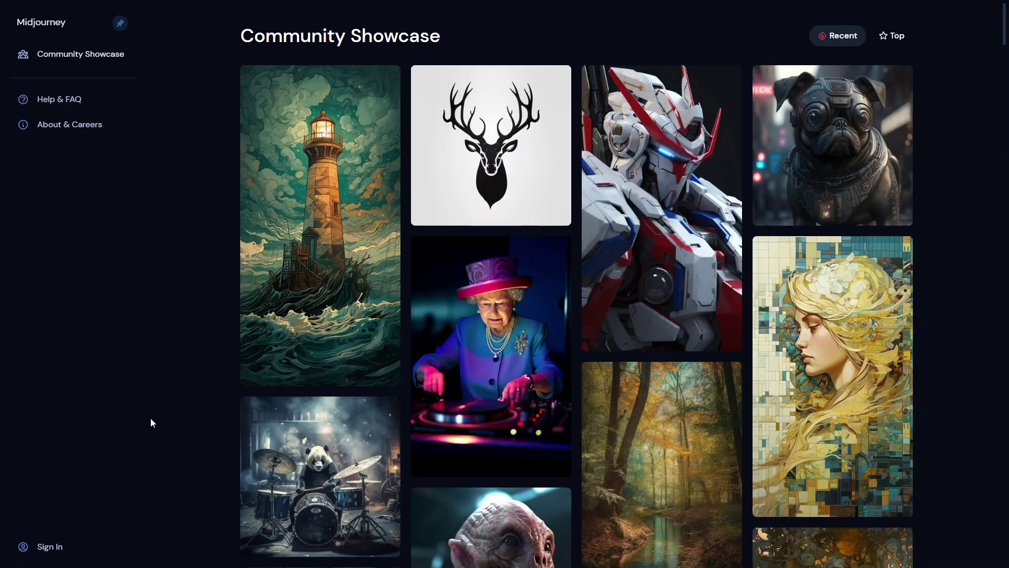
pyautogui.scroll(-4, 405, 190)
pyautogui.scroll(4, 405, 190)
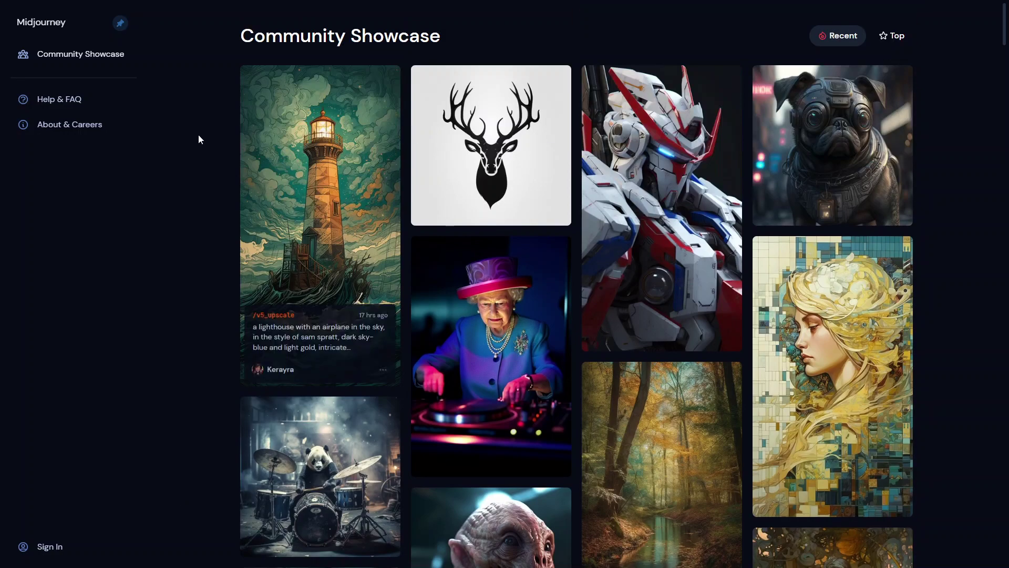
# Step: Open Midjourney's help documentation and look over the topic cards and the article lists
pyautogui.click(72, 104)
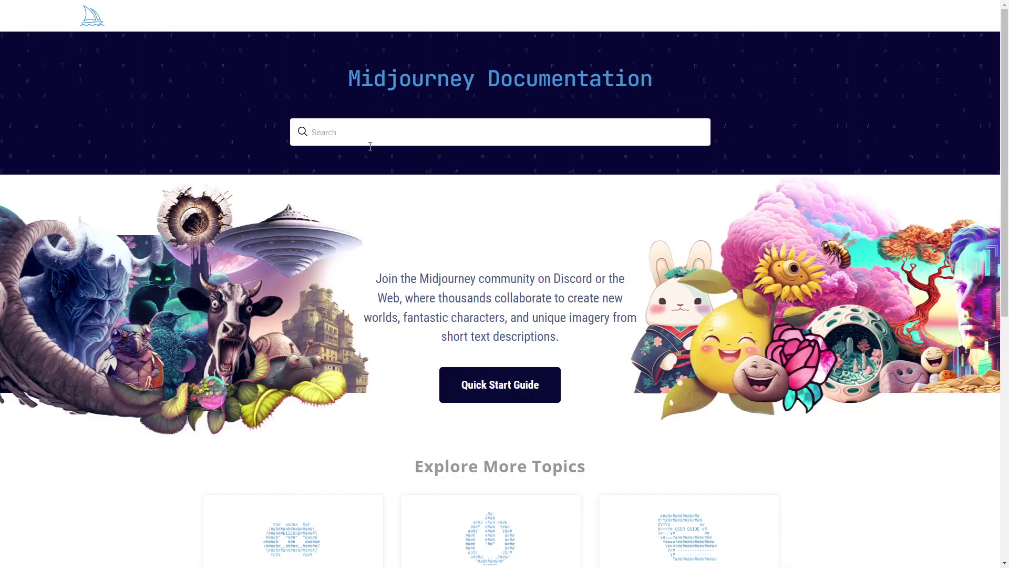
pyautogui.scroll(-6, 325, 321)
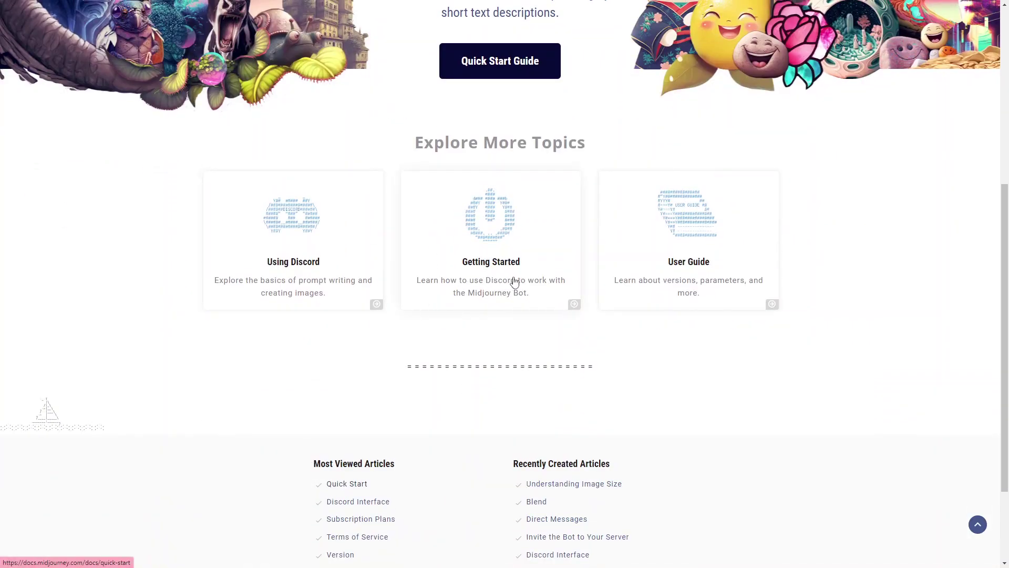
pyautogui.scroll(-2, 271, 418)
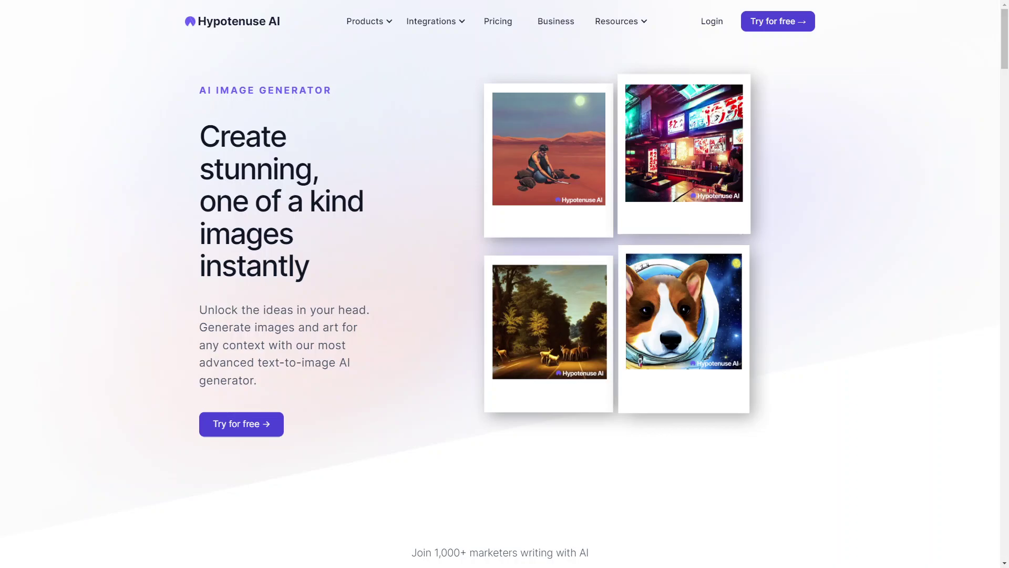
# Step: Start a free trial of the Hypotenuse AI image generator by signing up with a Google account
pyautogui.click(244, 435)
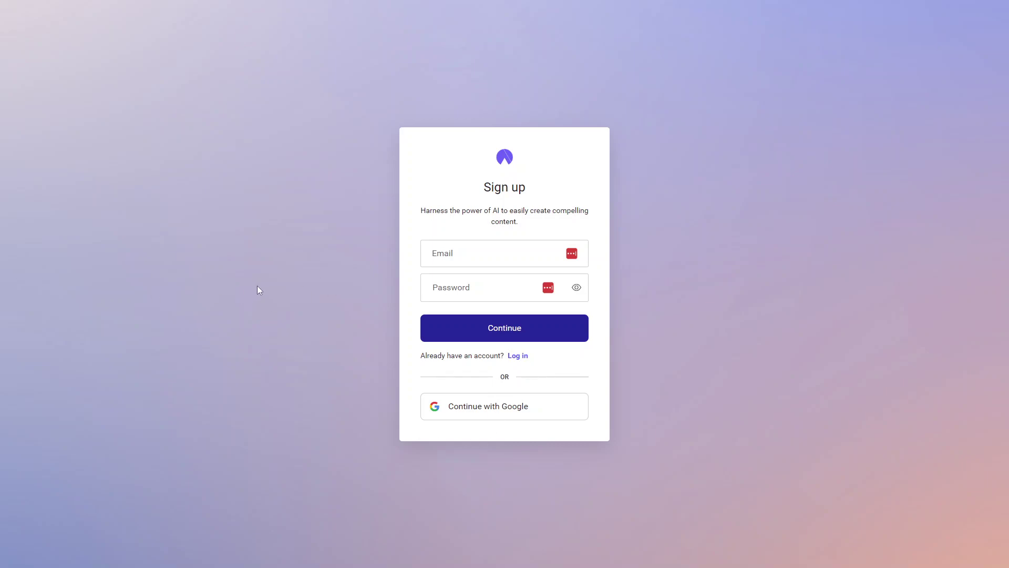
pyautogui.click(500, 411)
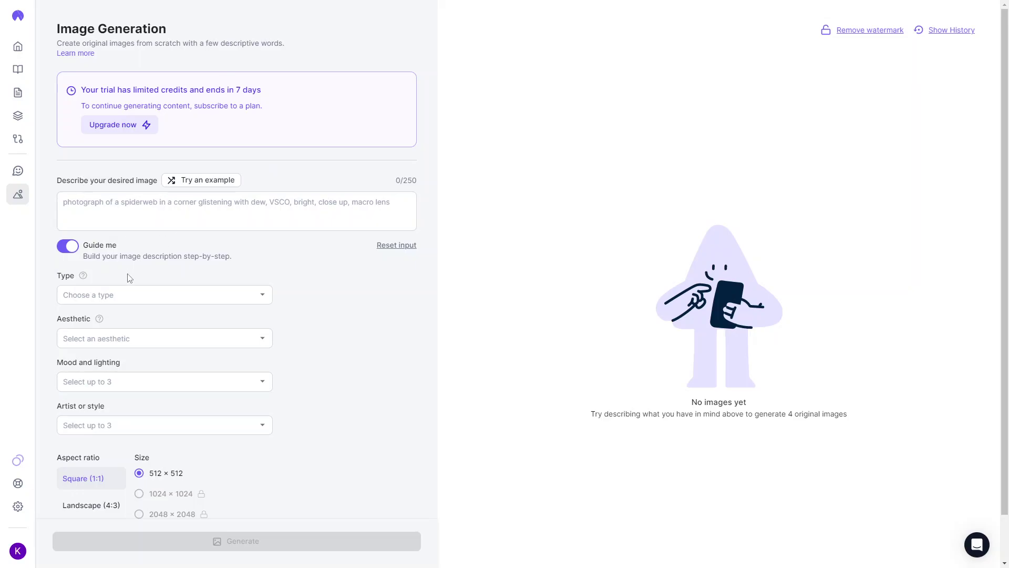
# Step: Look over the image generation form and fill the description with a ready-made example prompt
pyautogui.scroll(-1, 119, 379)
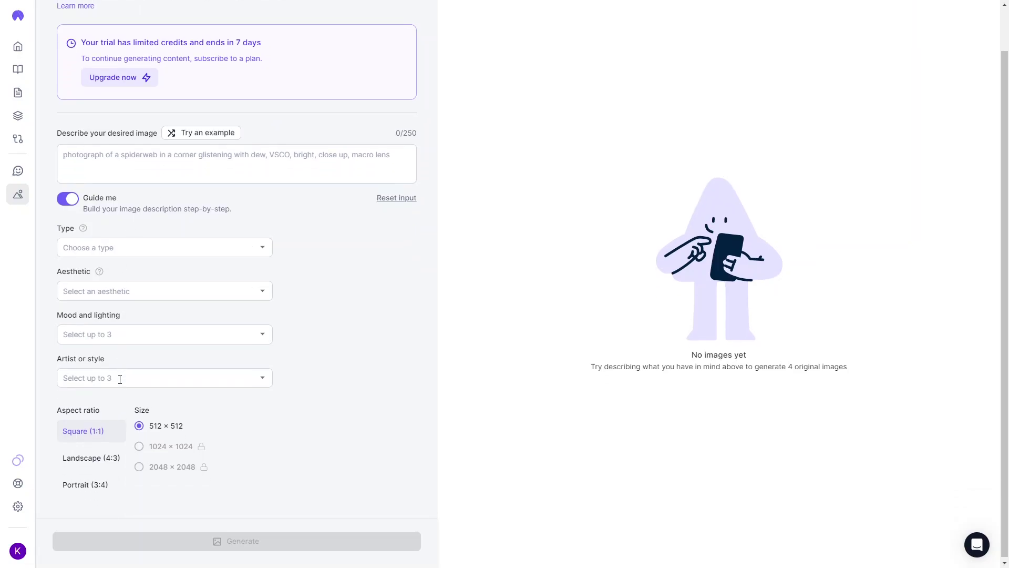
pyautogui.scroll(1, 120, 380)
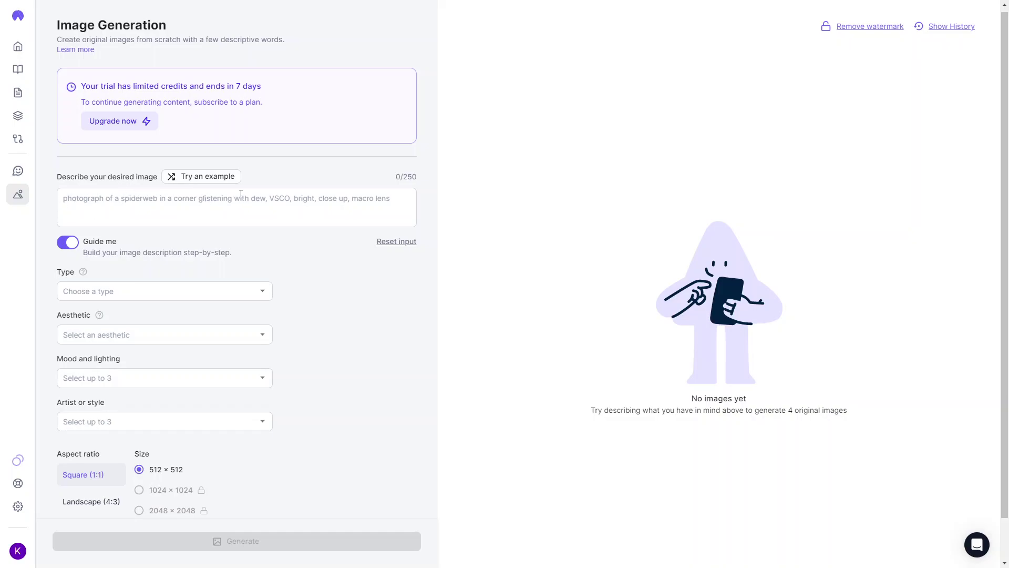
pyautogui.click(222, 180)
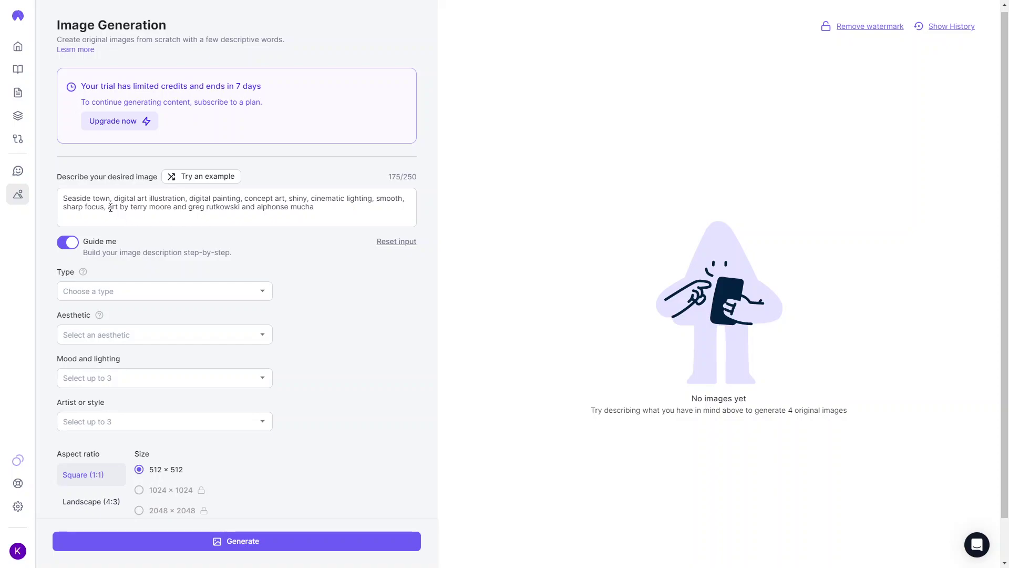
# Step: Switch the Guide me option off and back on, and view the available image types without choosing one
pyautogui.click(69, 243)
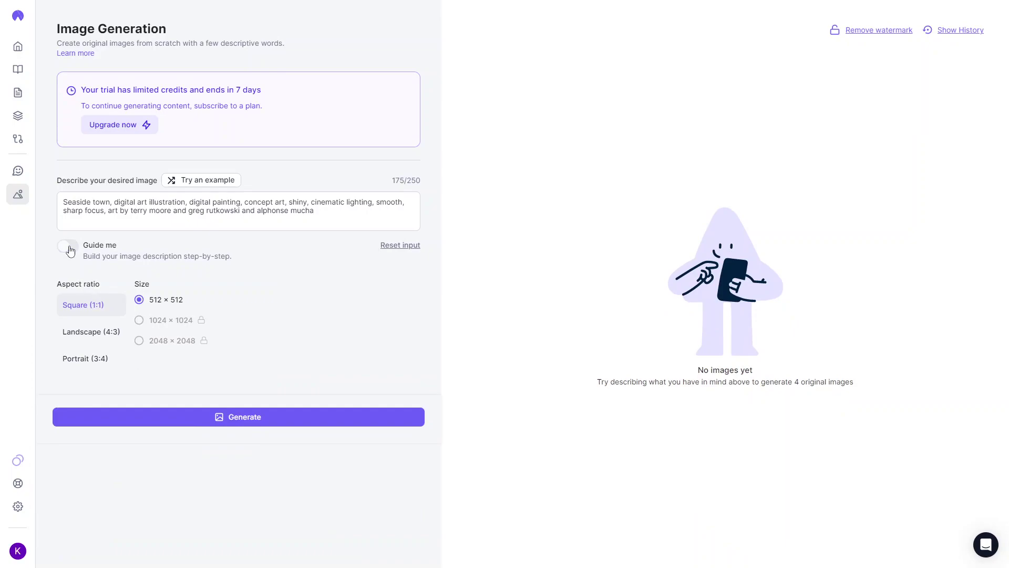
pyautogui.click(70, 250)
pyautogui.click(108, 296)
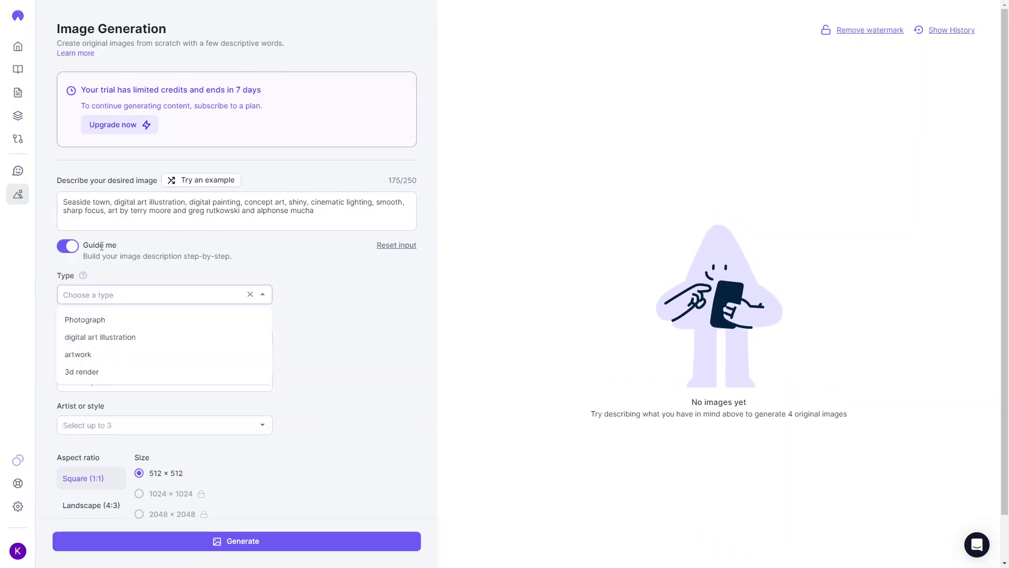
pyautogui.click(105, 290)
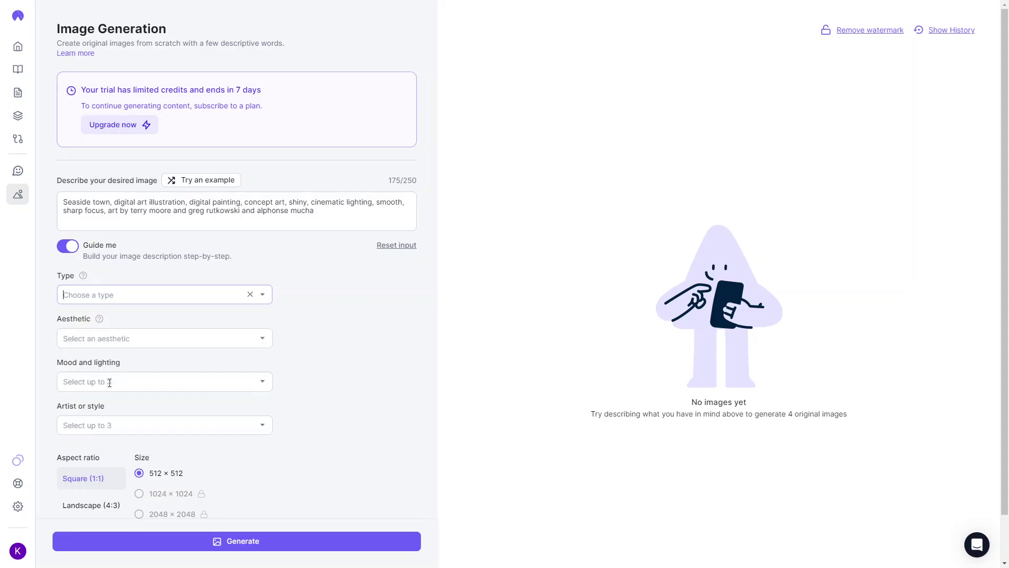
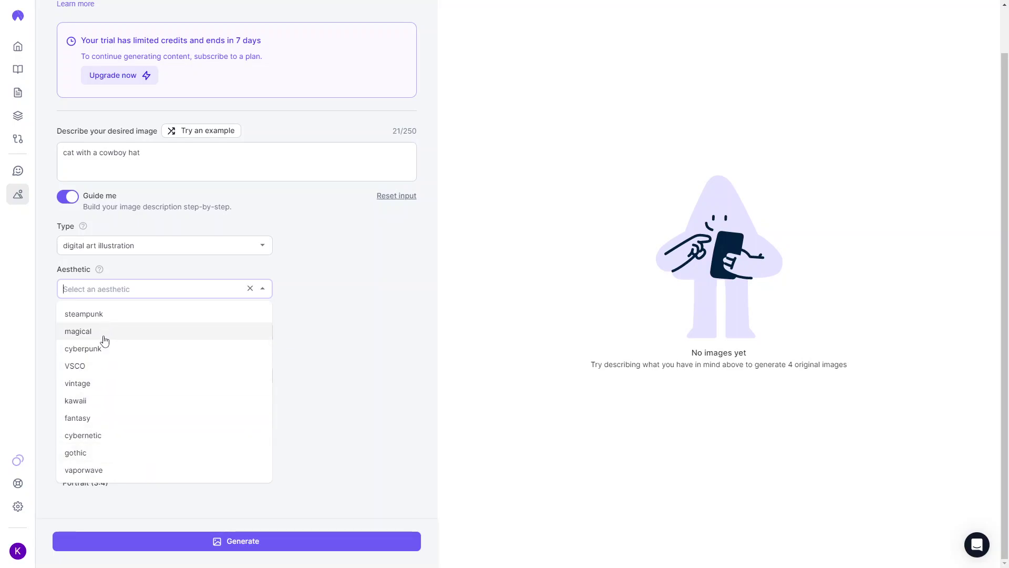
# Step: Set the aesthetic to cybernetic and the mood and lighting to light, elegant and stormy
pyautogui.click(98, 436)
pyautogui.click(173, 335)
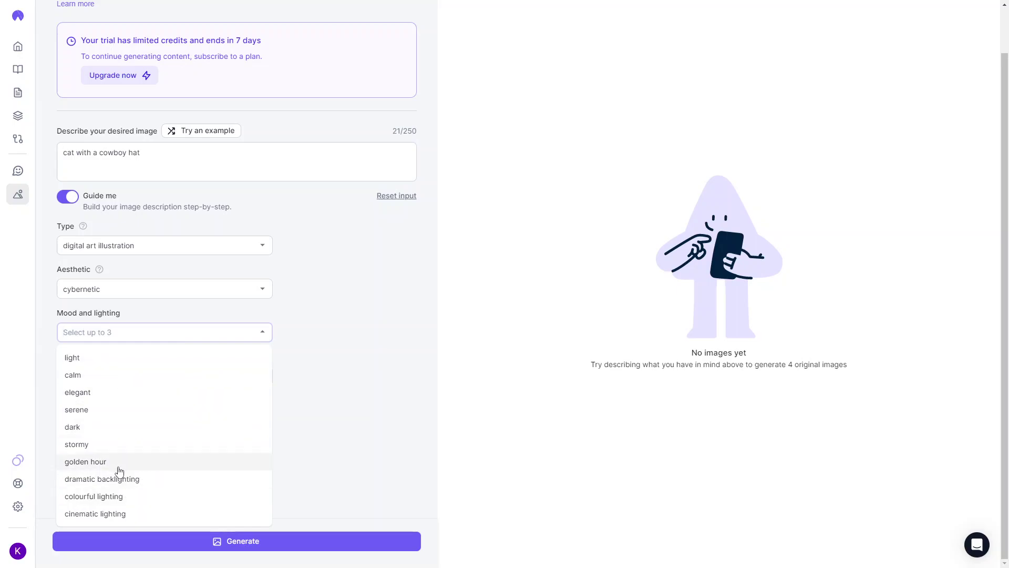
pyautogui.click(89, 357)
pyautogui.click(329, 369)
pyautogui.click(184, 328)
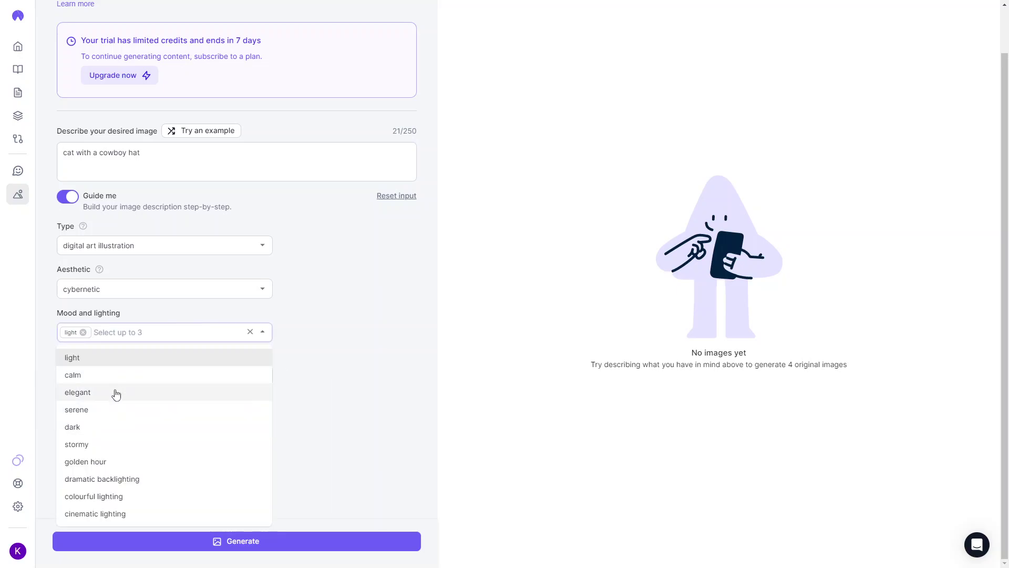
pyautogui.click(101, 395)
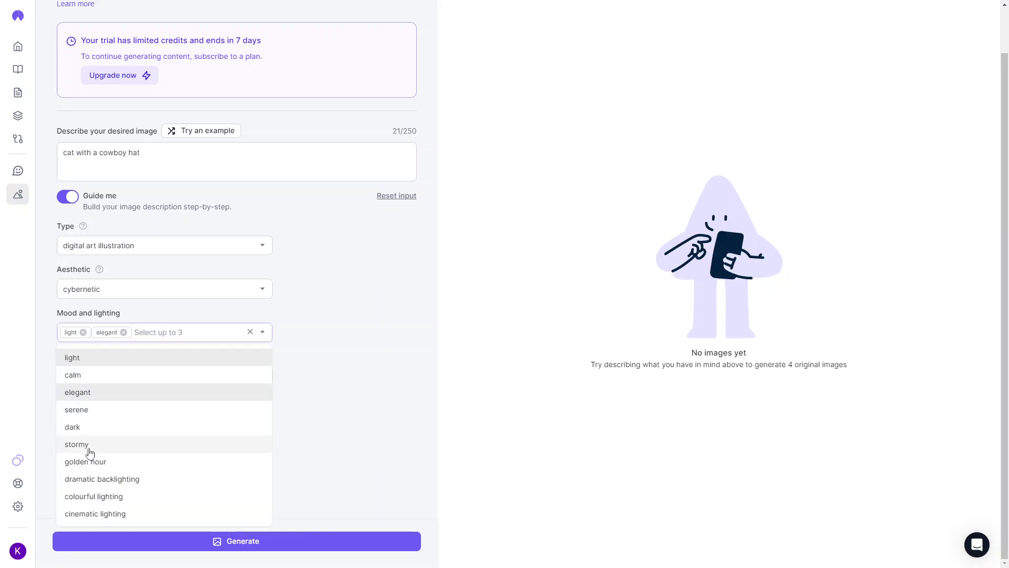
pyautogui.click(92, 453)
pyautogui.click(359, 446)
# Step: Look through the artist or style options without choosing any, and generate images for the cat with a cowboy hat prompt
pyautogui.click(170, 381)
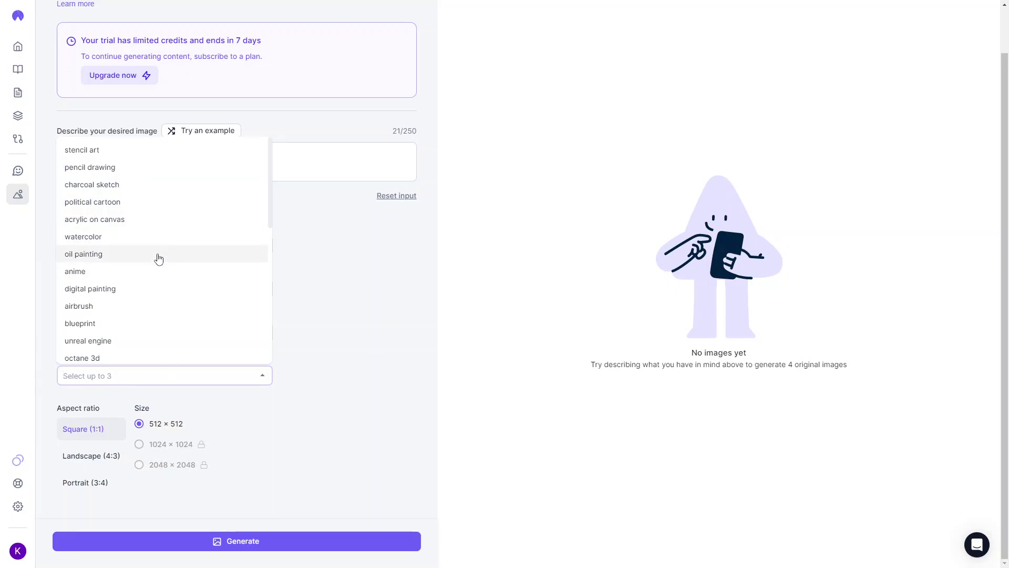
pyautogui.scroll(-2, 136, 320)
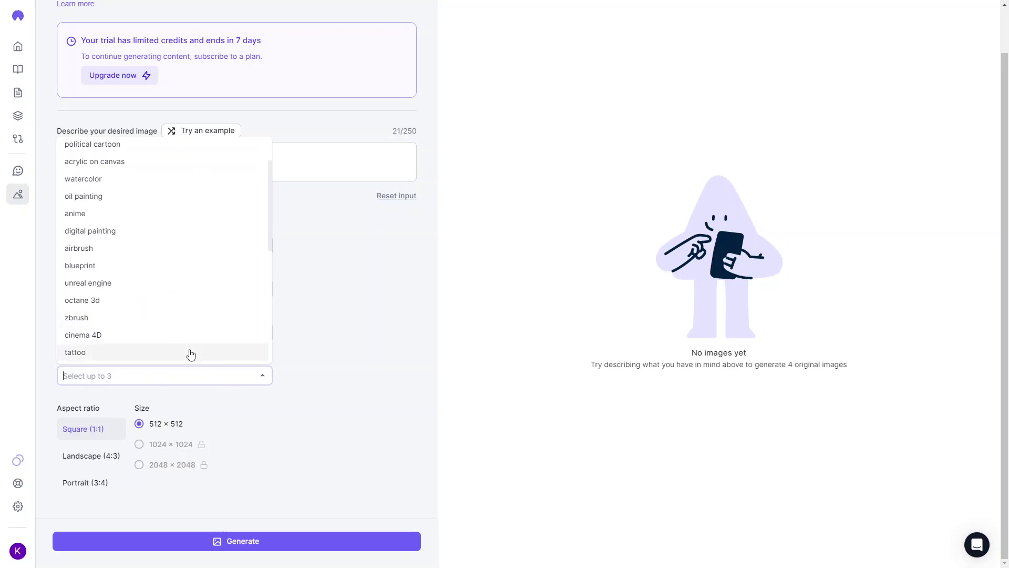
pyautogui.click(280, 433)
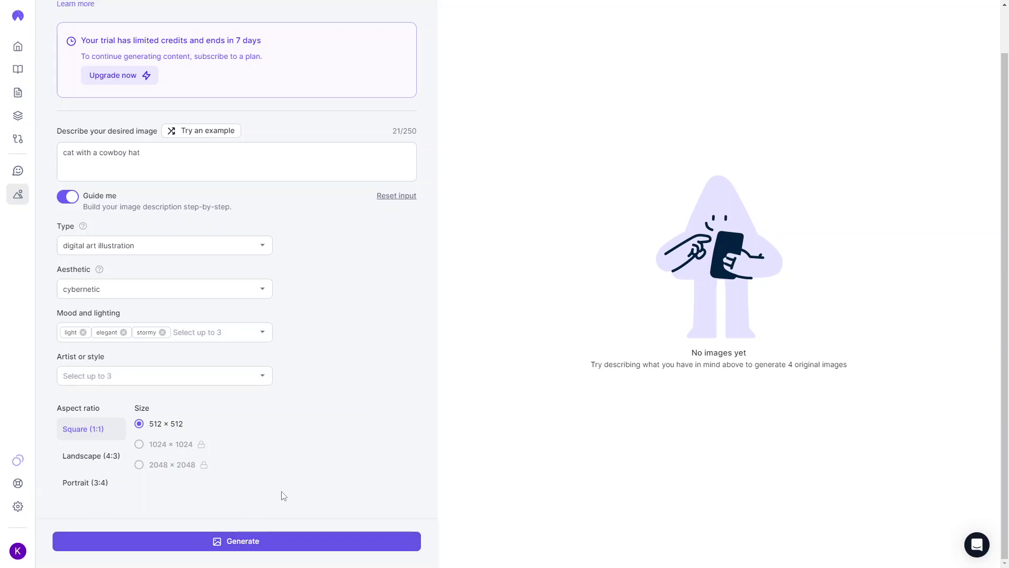
pyautogui.click(222, 542)
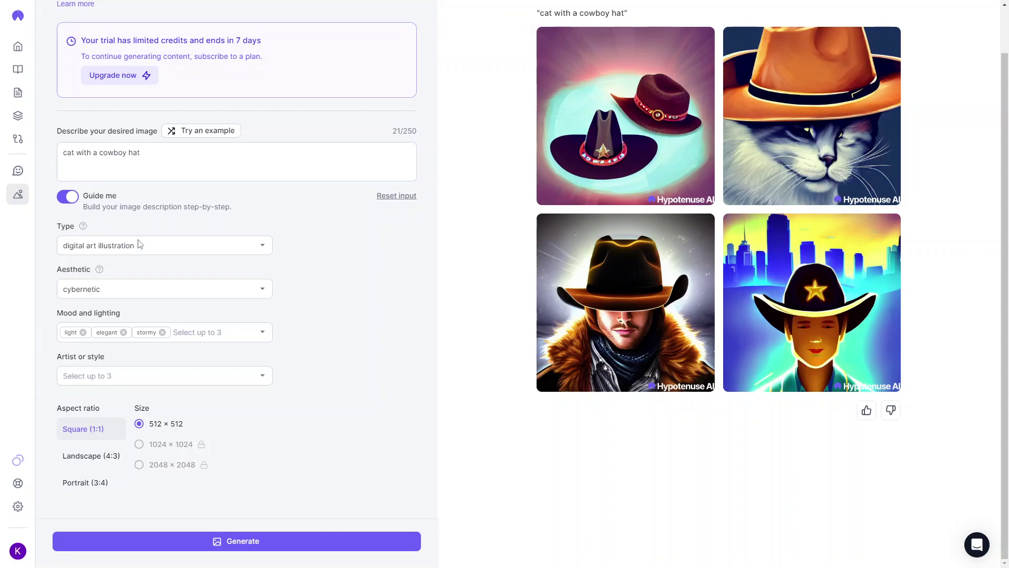
# Step: Review the generated images and download the one with two cowboy hats and the one with the cat
pyautogui.moveTo(625, 71)
pyautogui.moveTo(791, 185)
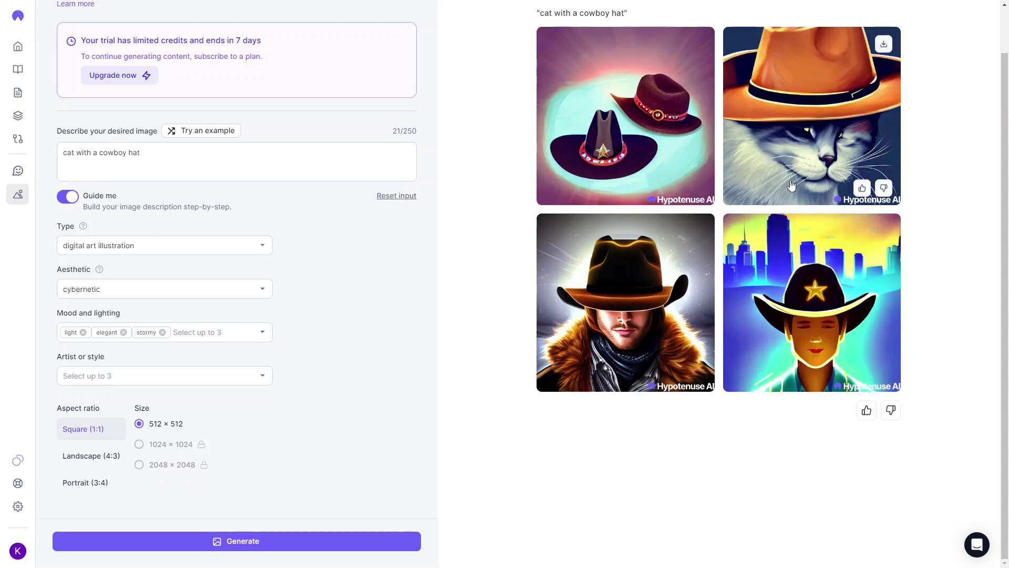
pyautogui.moveTo(757, 303)
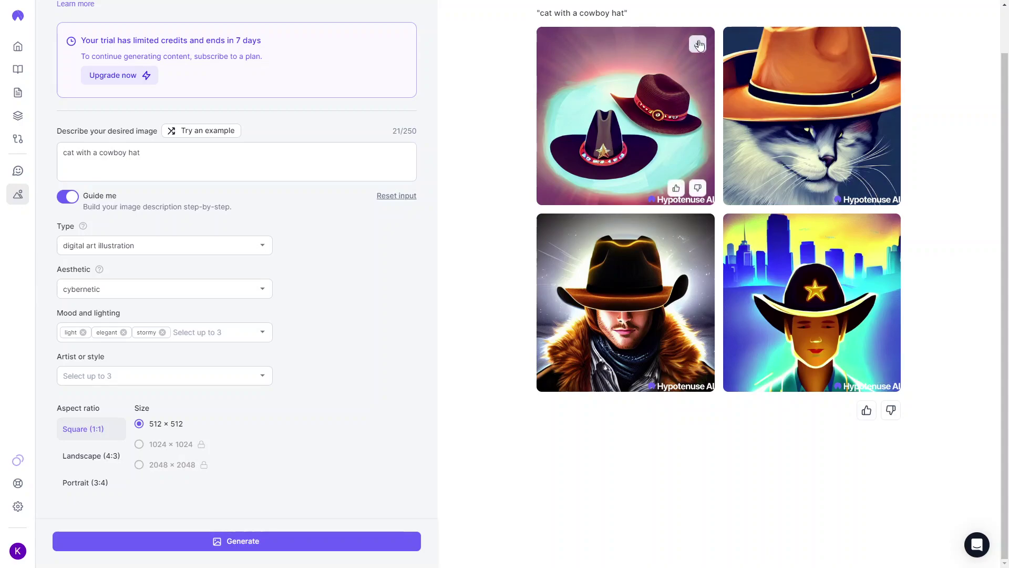
pyautogui.click(699, 43)
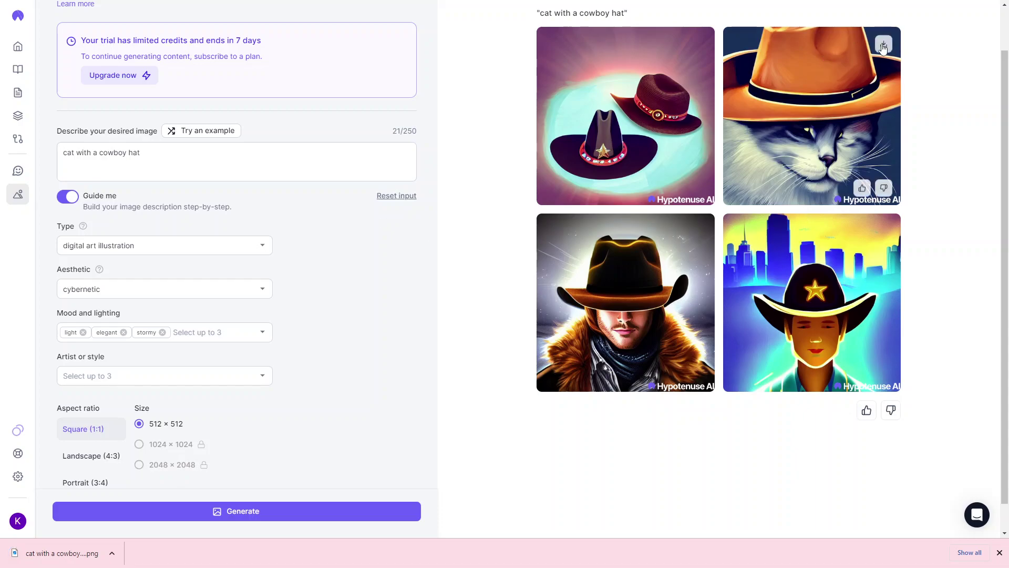
pyautogui.click(883, 46)
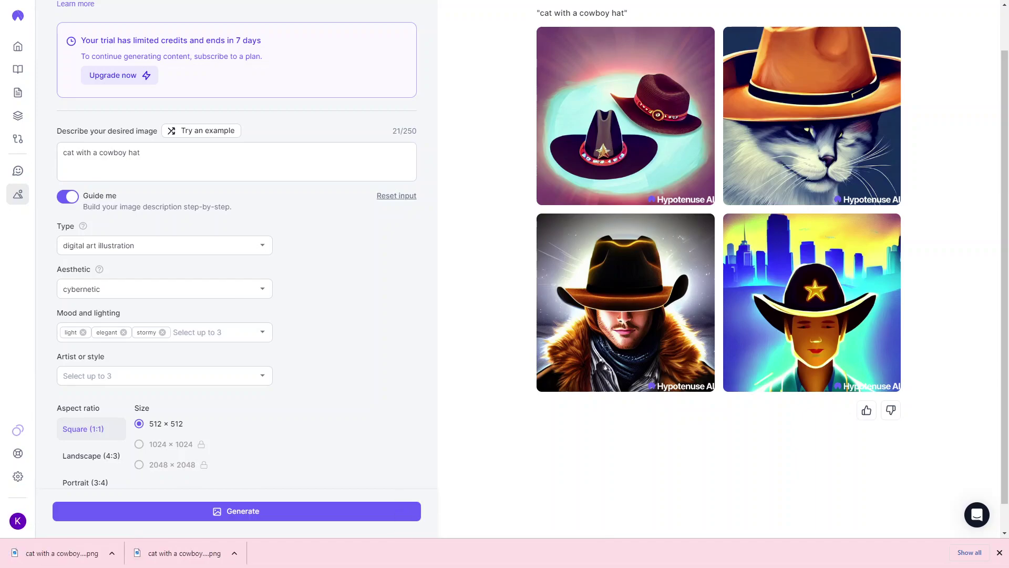
# Step: Turn off the Guide me option and replace the image description with a ready-made example prompt
pyautogui.click(71, 196)
pyautogui.moveTo(114, 202); pyautogui.dragTo(163, 205)
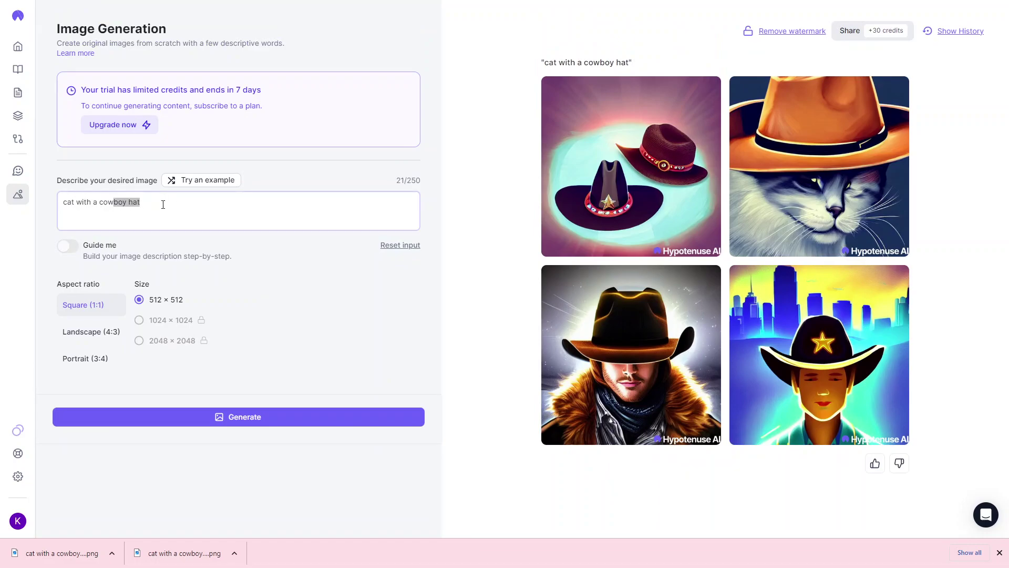
pyautogui.hotkey('ctrl', 'a')
pyautogui.press('BackSpace')
pyautogui.click(202, 181)
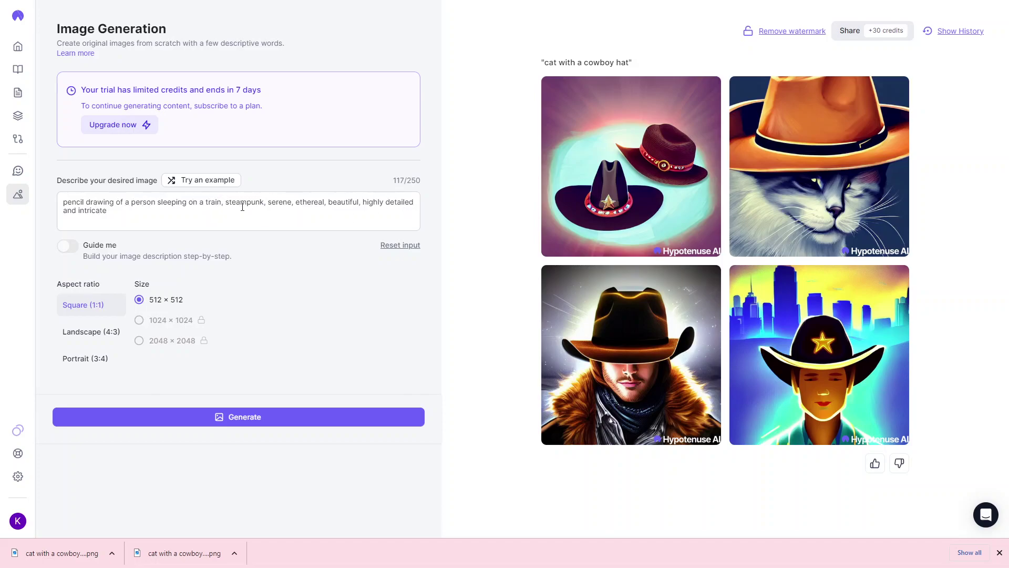
# Step: Remove the word "steampunk" and its extra comma from the train pencil drawing prompt, and generate the images
pyautogui.doubleClick(242, 203)
pyautogui.press('BackSpace')
pyautogui.press('BackSpace')
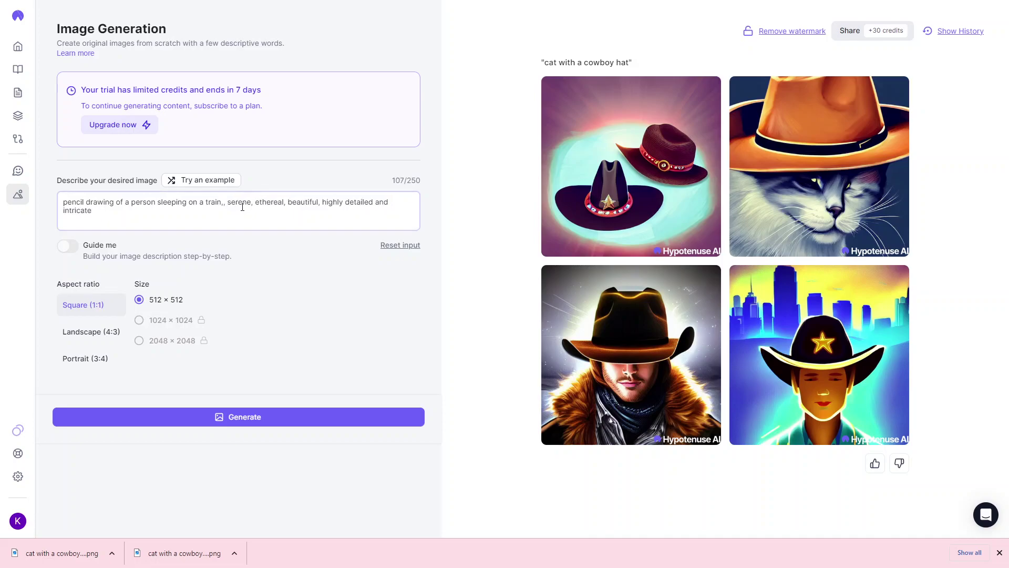
pyautogui.press('BackSpace')
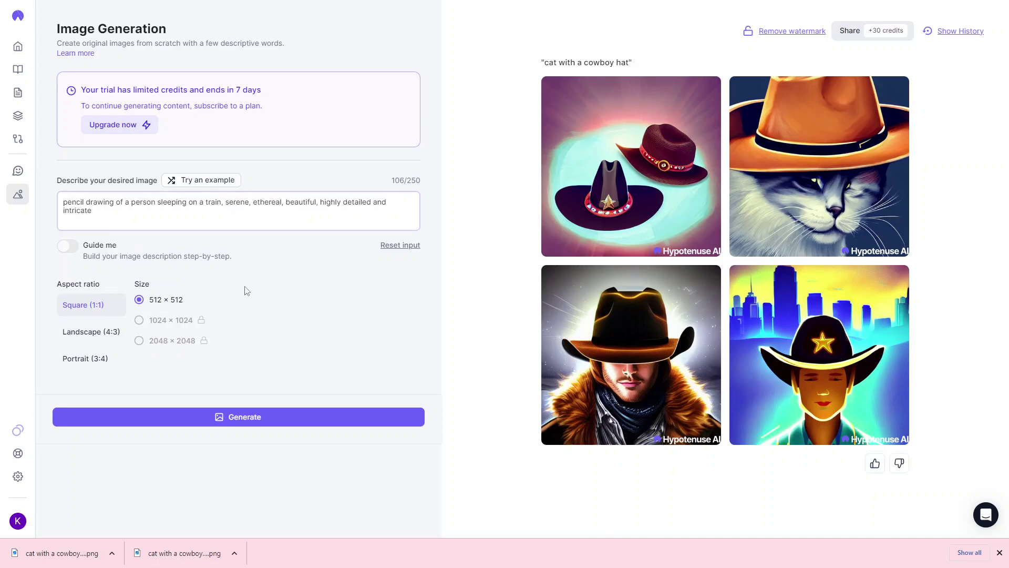
pyautogui.click(232, 421)
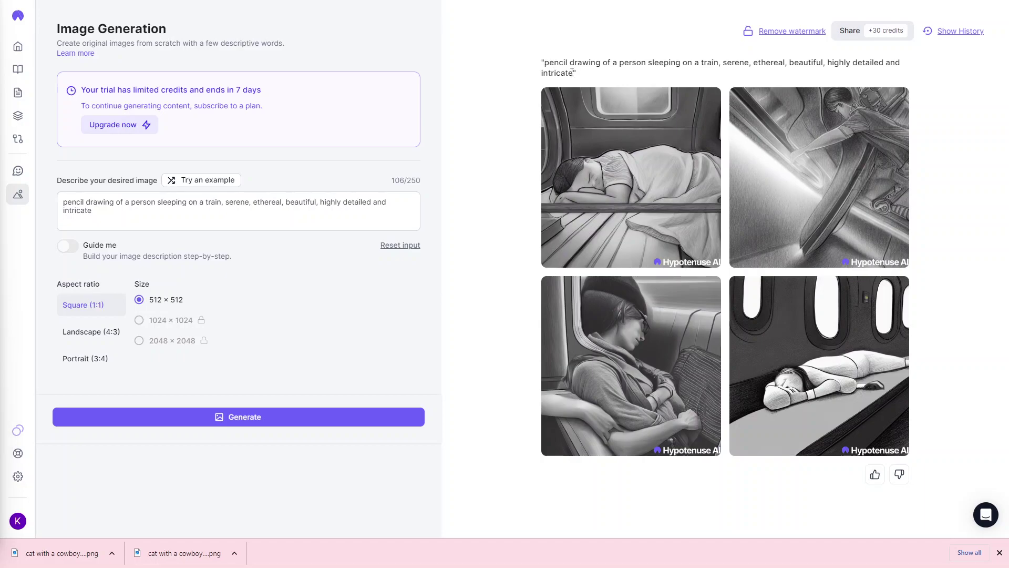
# Step: Download the drawing of the person sleeping under a blanket, and view and dismiss the watermark removal subscription offer
pyautogui.moveTo(703, 107)
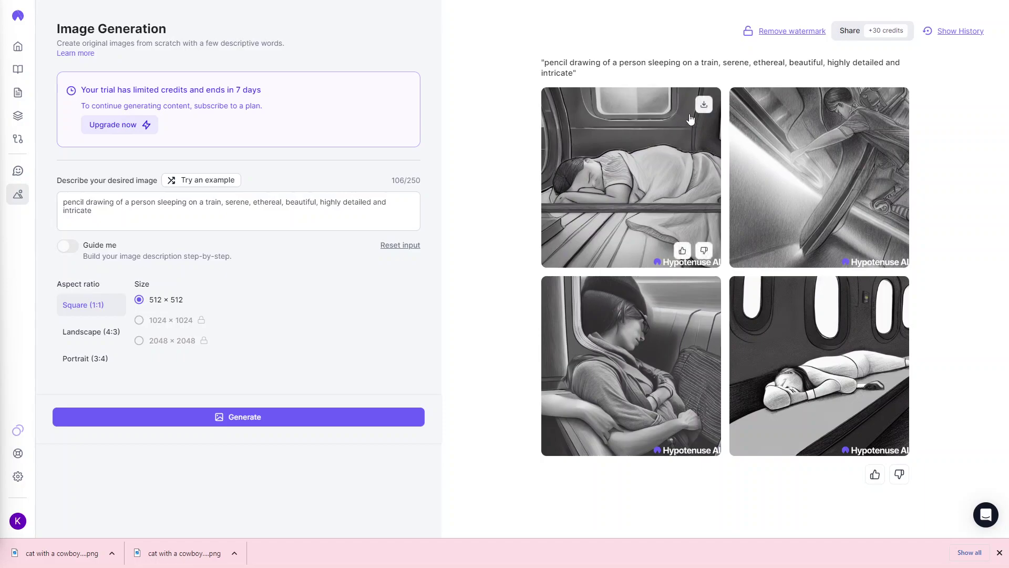
pyautogui.click(703, 106)
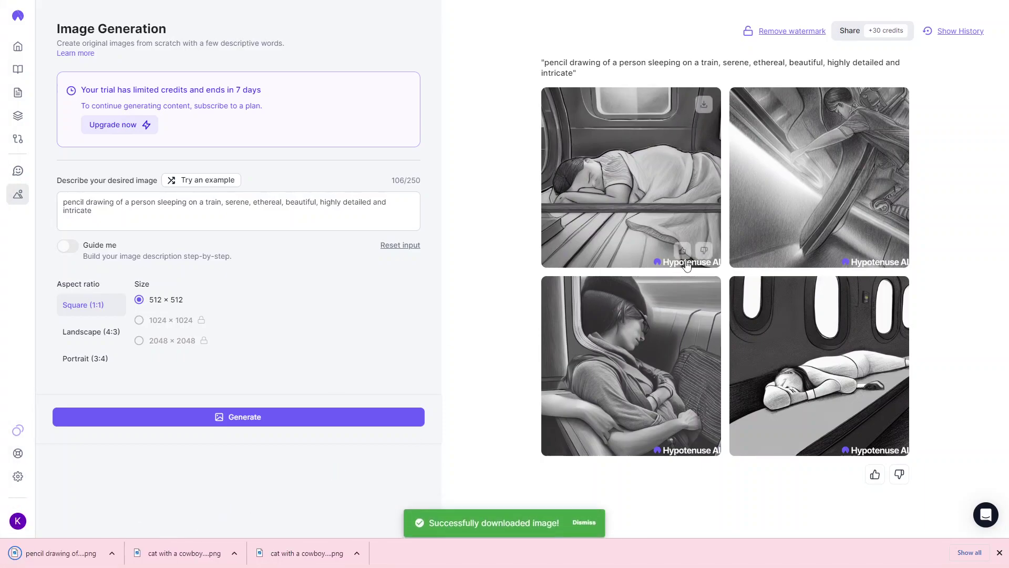
pyautogui.click(804, 31)
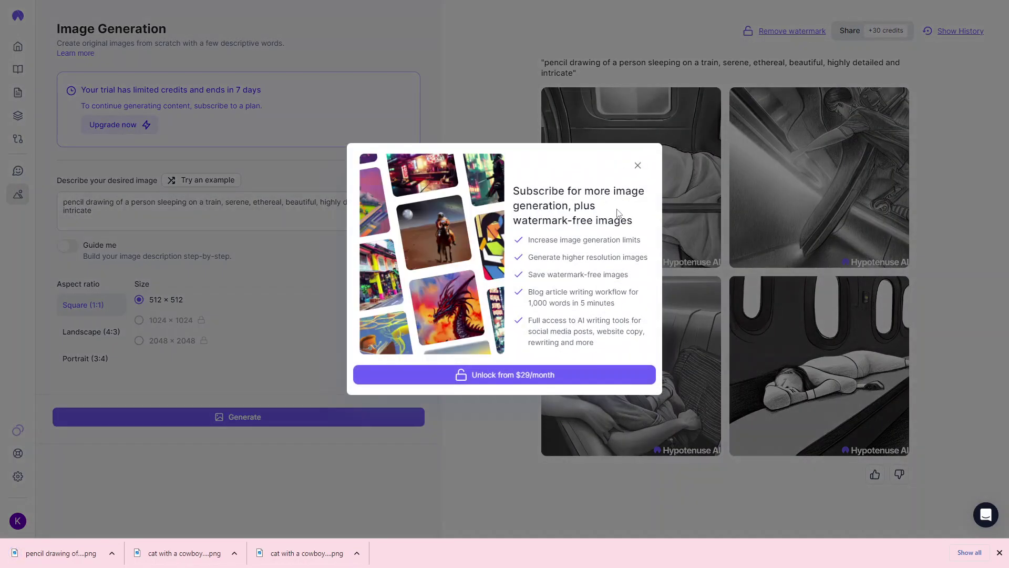
pyautogui.click(638, 166)
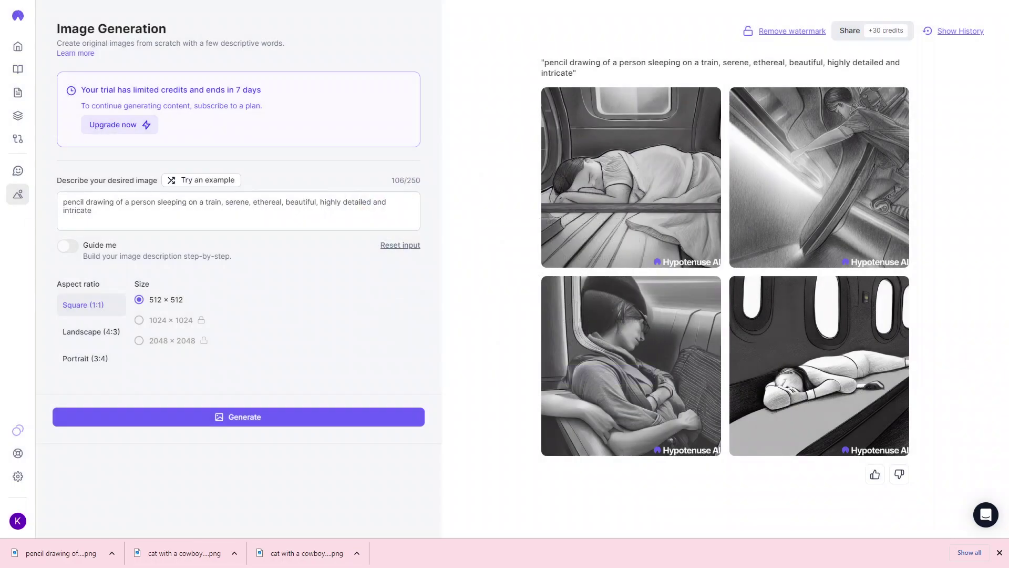
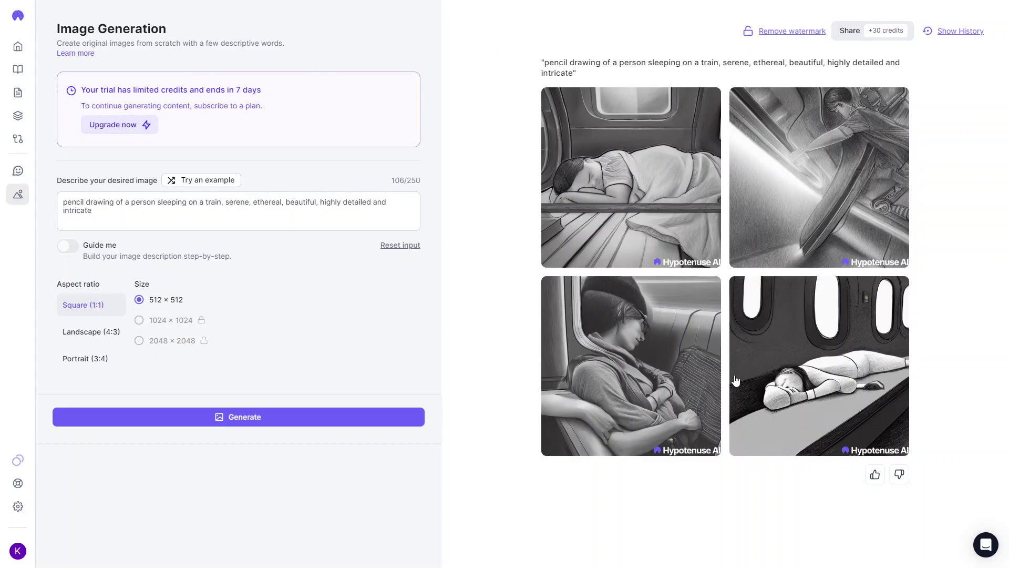
pyautogui.moveTo(855, 268)
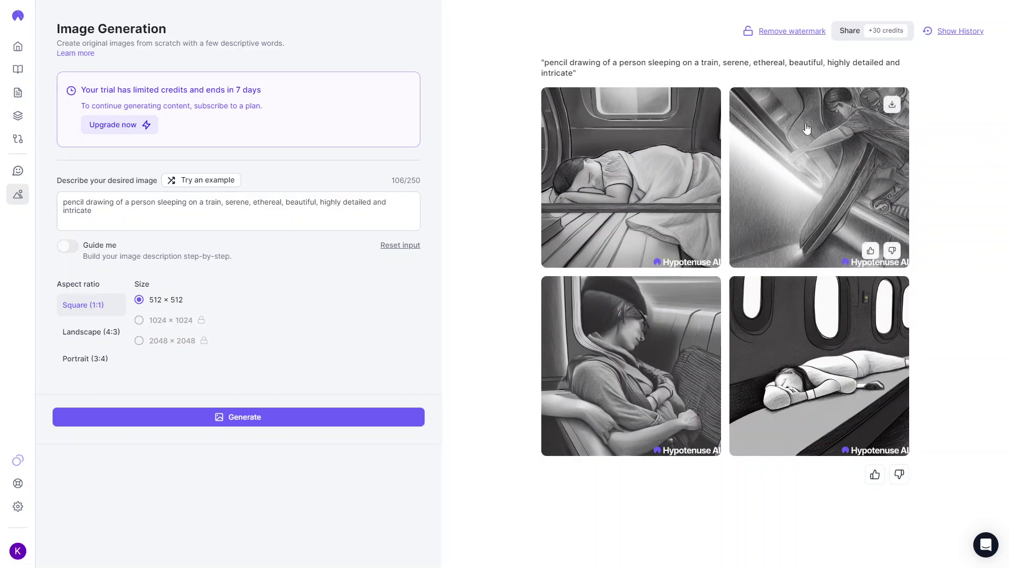
pyautogui.click(191, 213)
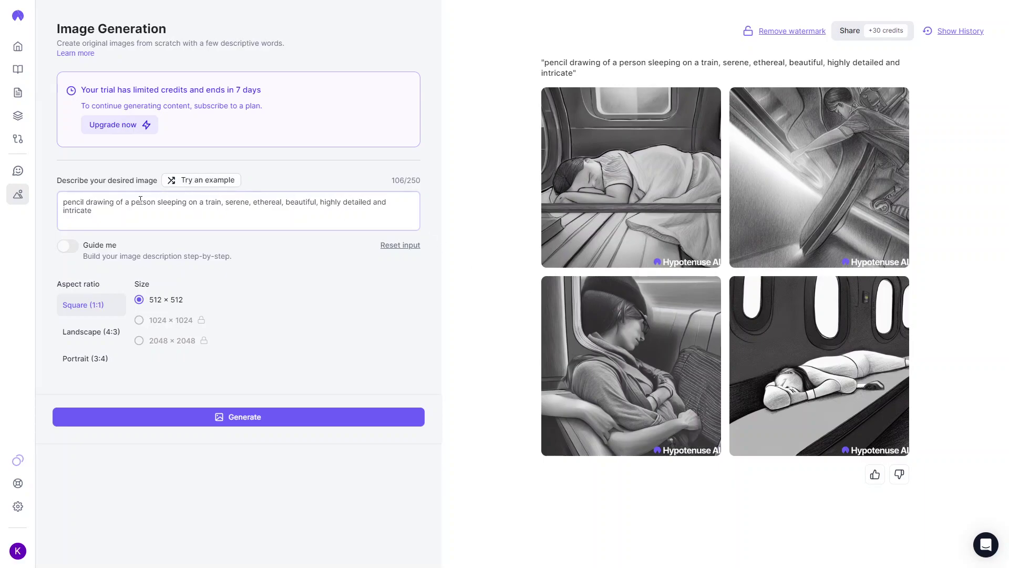